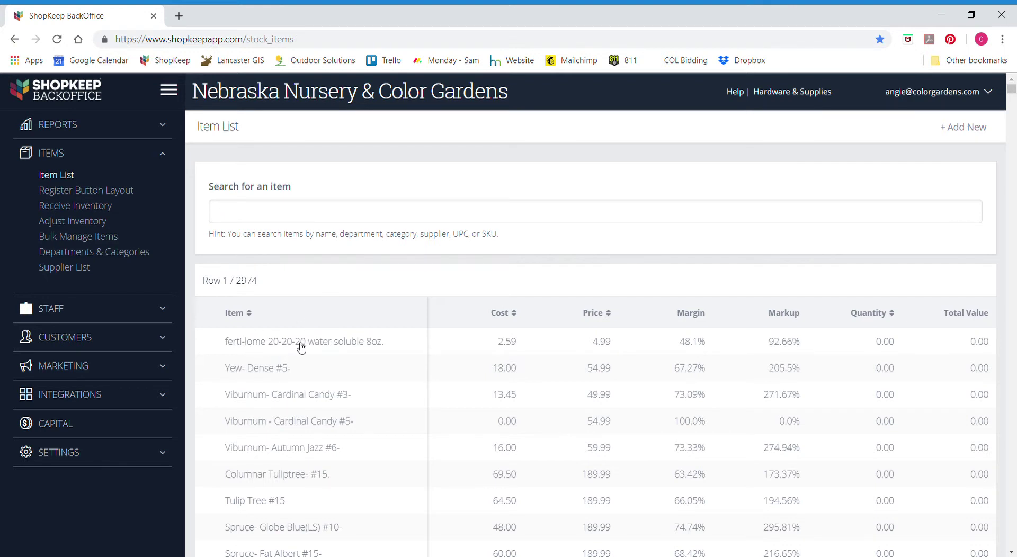
Open the ferti-lome 20-20-20 water soluble 8oz. item, review its details, pricing, quantity and supplier sections, and close it with OK
click(377, 351)
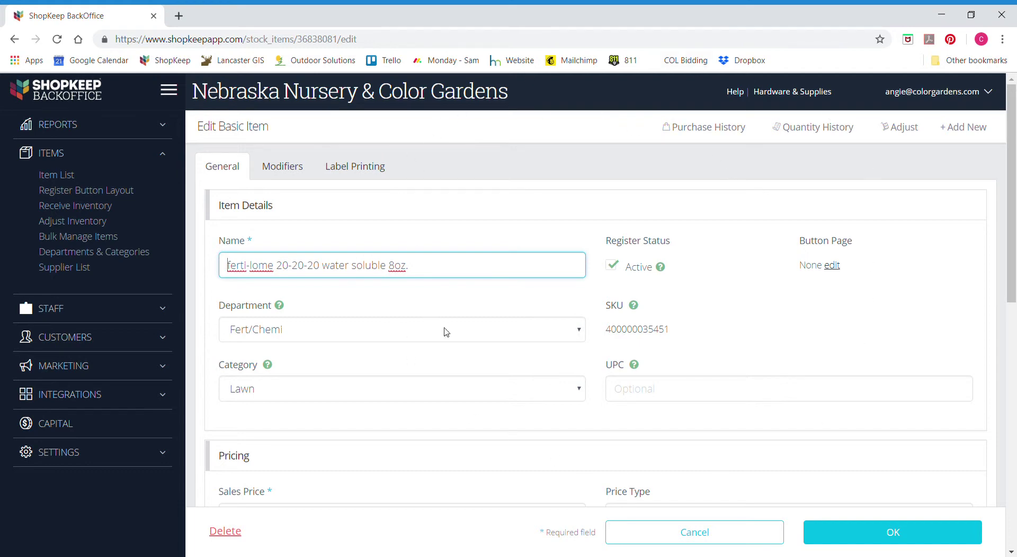
scroll(446, 332, down, 7)
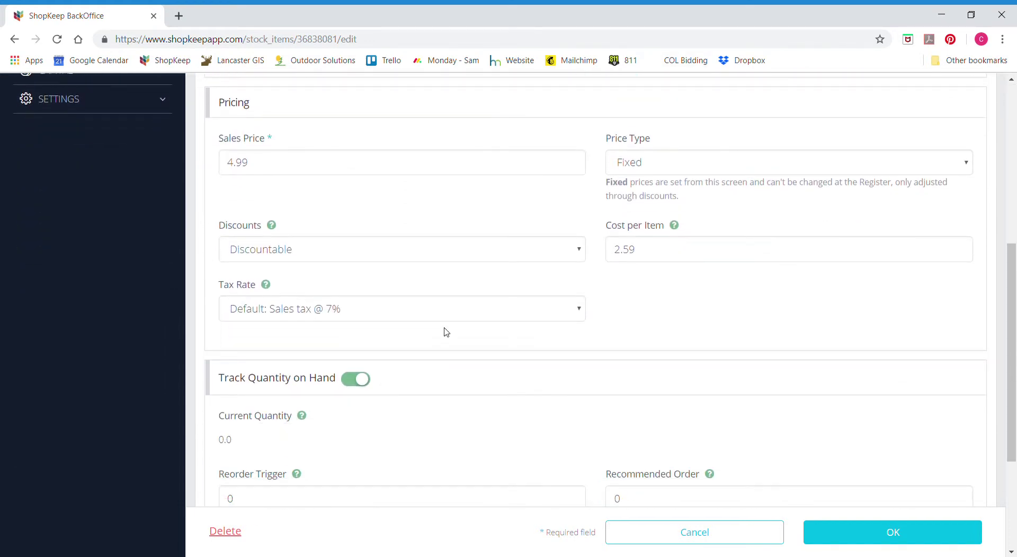
scroll(446, 332, down, 4)
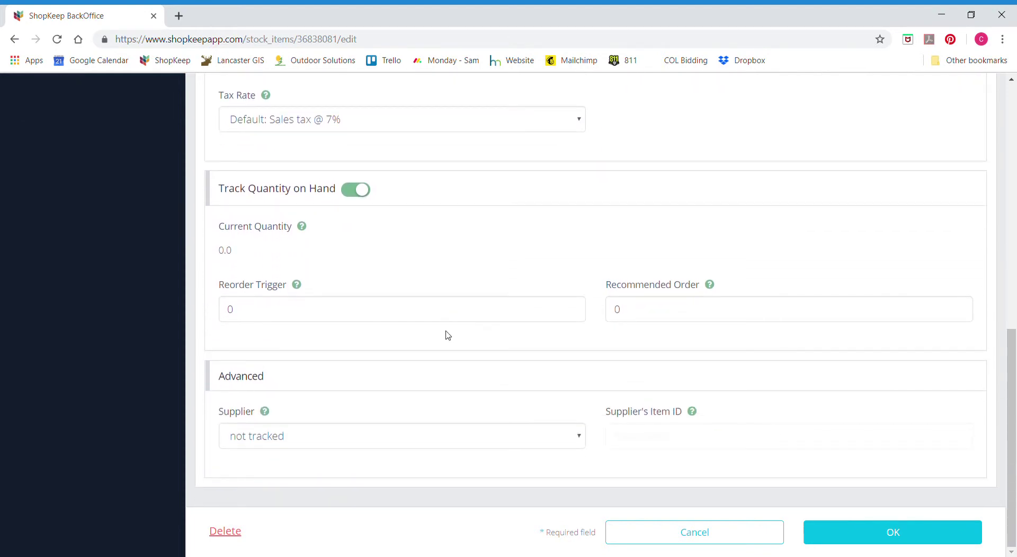
scroll(447, 334, up, 11)
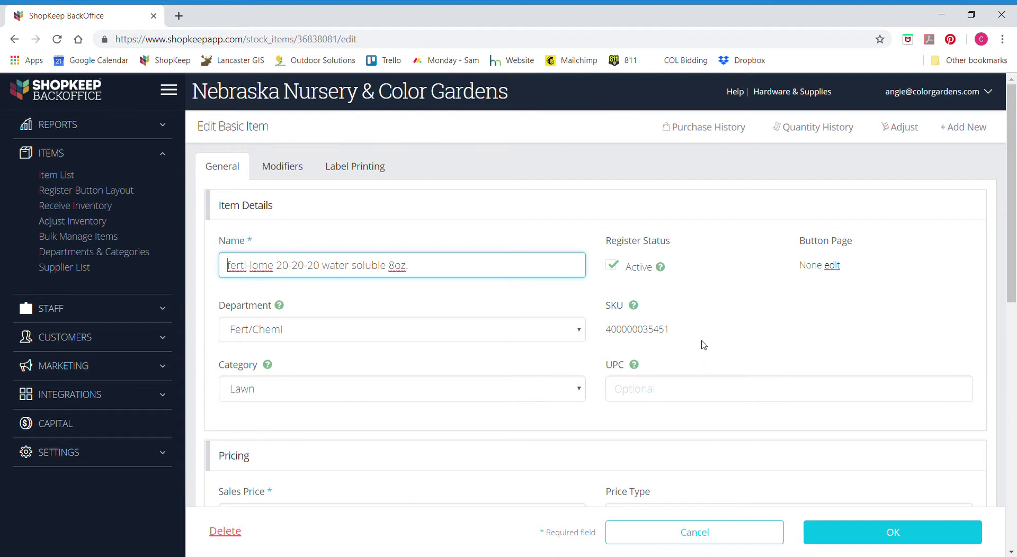
scroll(705, 343, down, 2)
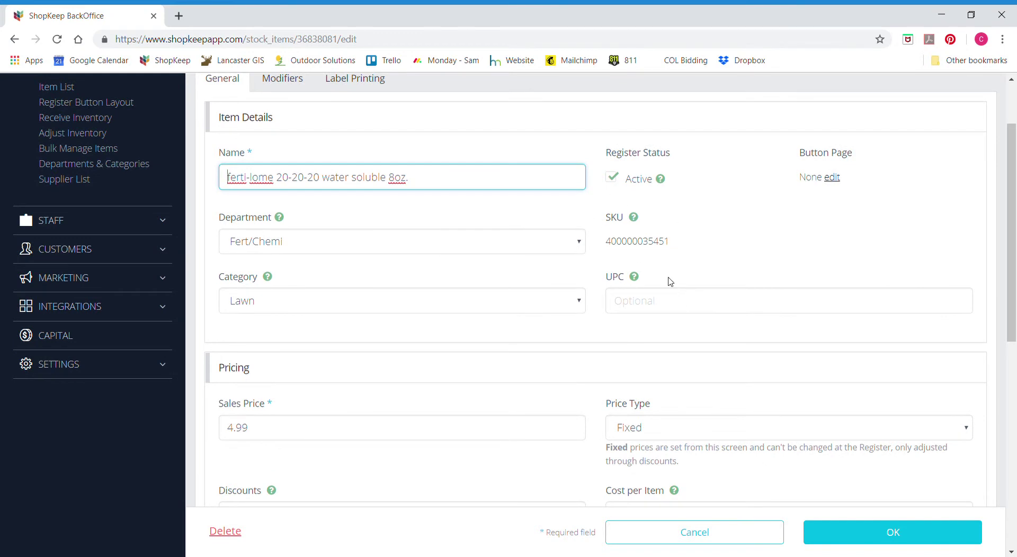
scroll(163, 345, down, 4)
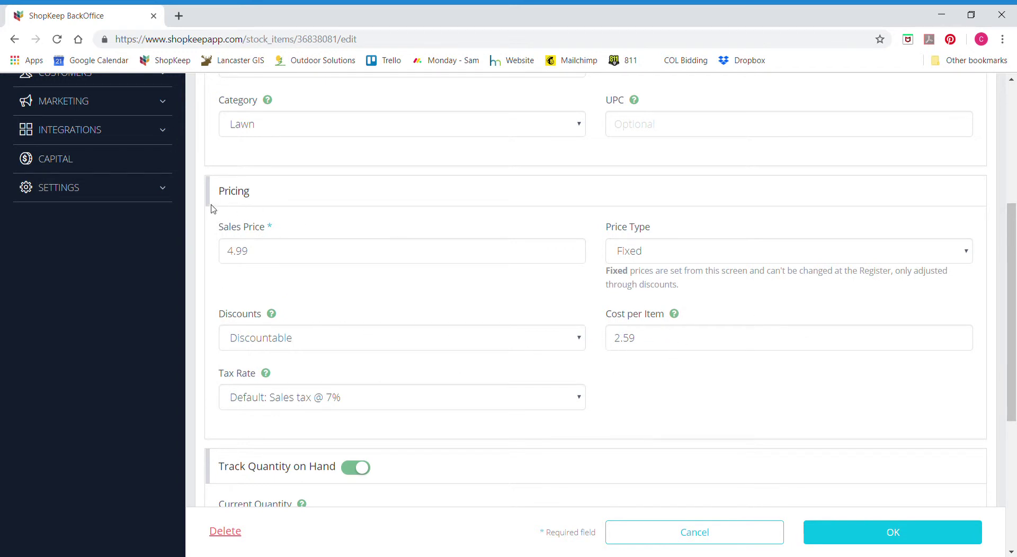
scroll(722, 412, down, 2)
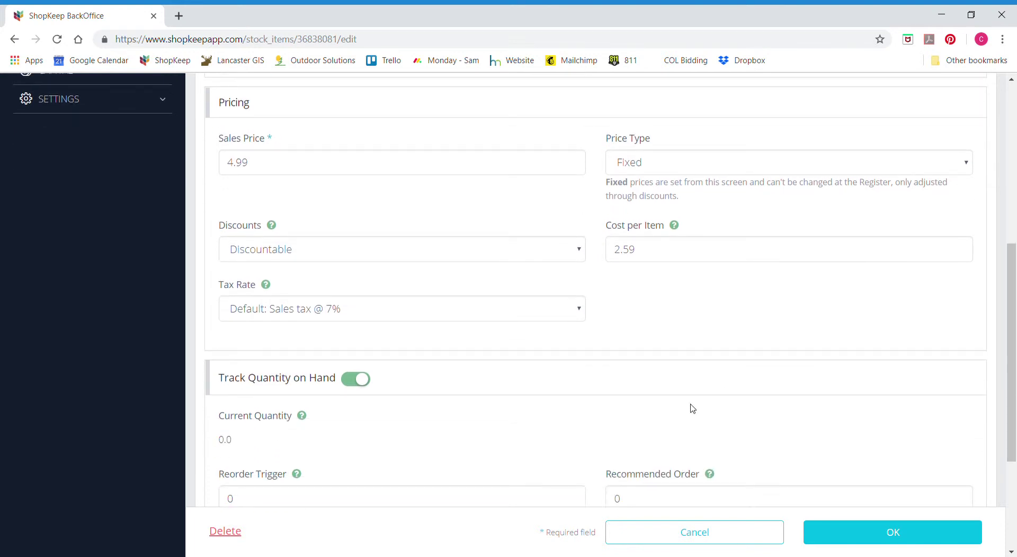
scroll(398, 353, down, 2)
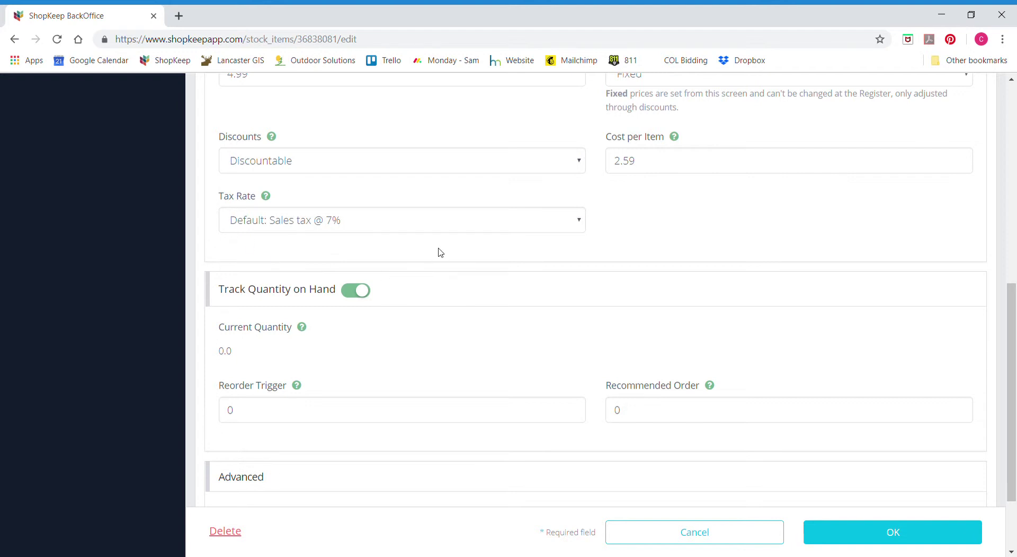
scroll(436, 249, down, 2)
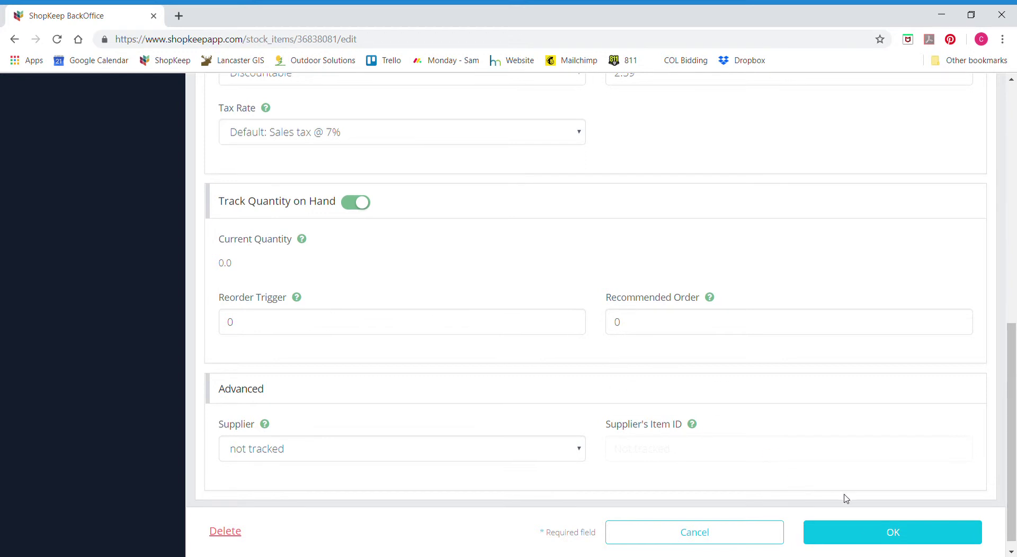
click(864, 544)
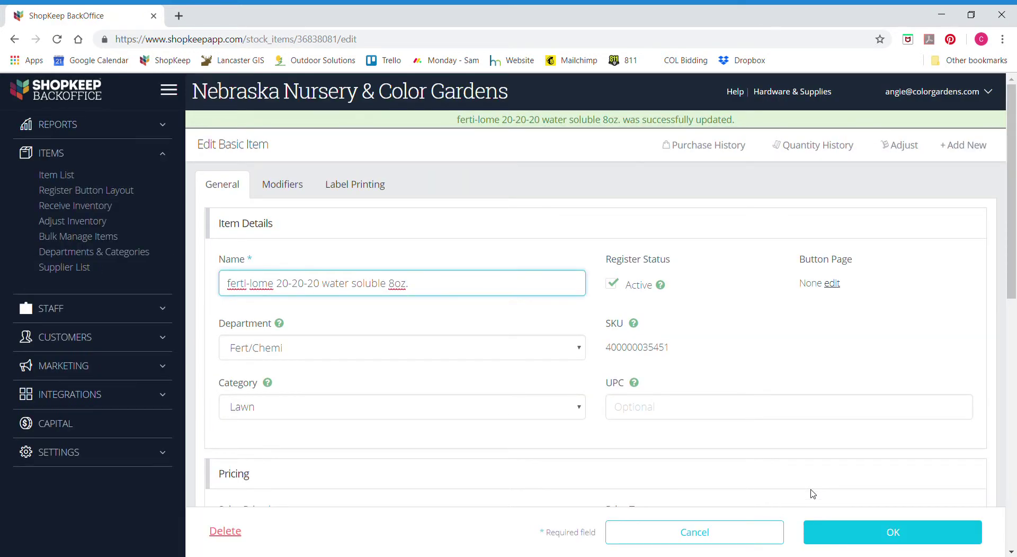
Return to the item list and start a new basic item
click(80, 175)
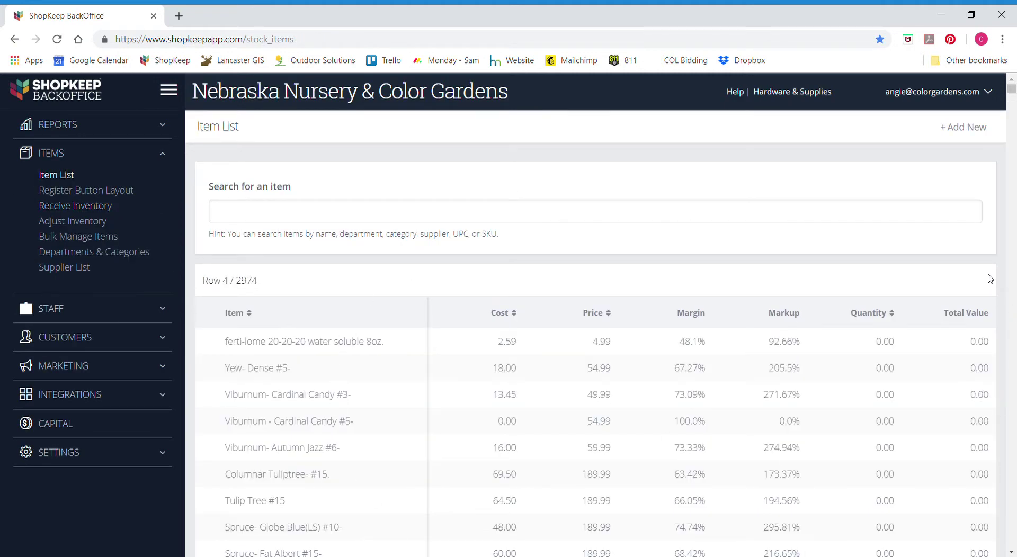
click(953, 136)
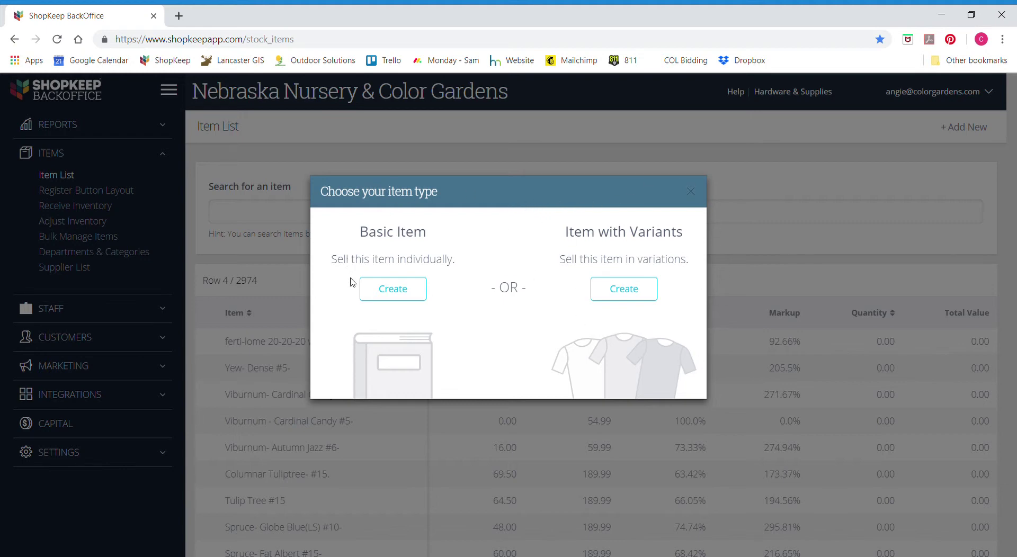
click(398, 297)
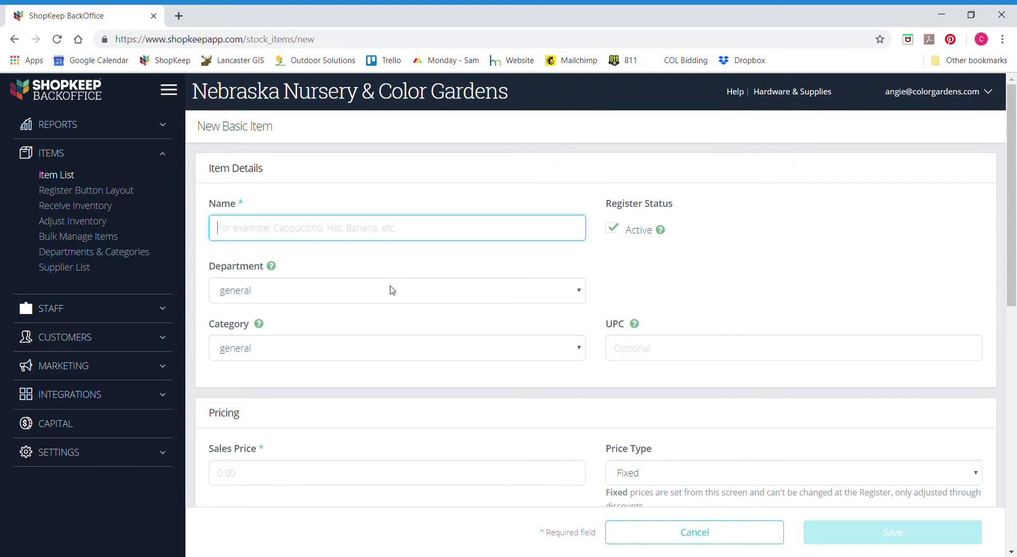
Name the new item "fertilome 20-20-20 water soluble 32oz-"
text(fert)
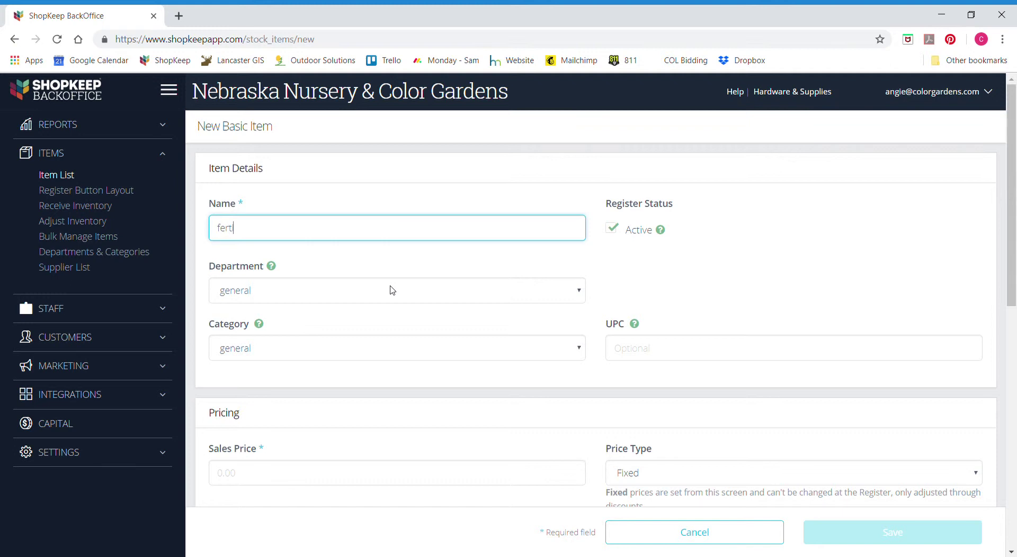
text(ilome 20-20-20 water solu)
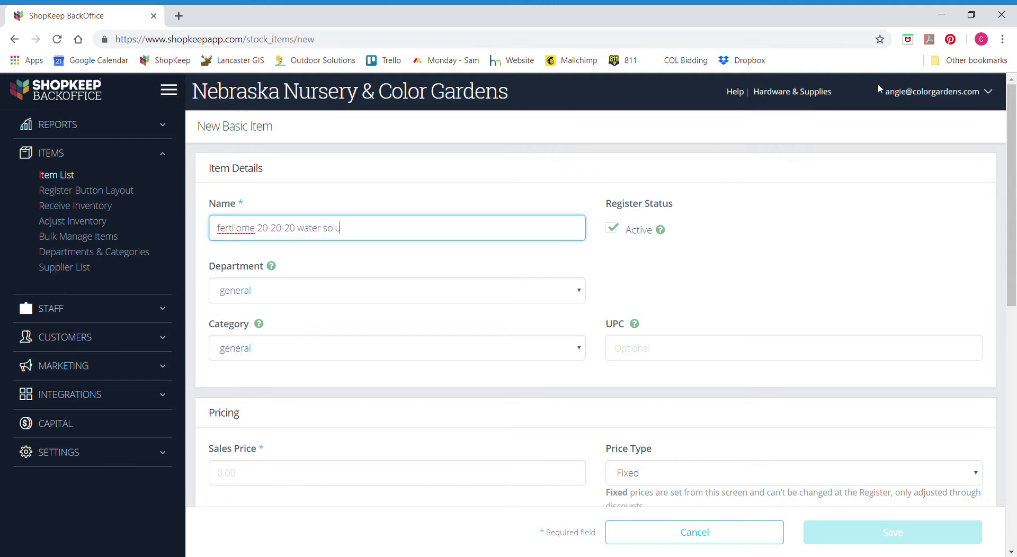
text(bl)
key(BackSpace)
key(BackSpace)
key(BackSpace)
text(lu)
key(BackSpace)
key(BackSpace)
text(uble 32ox)
key(BackSpace)
text(z)
text(-)
key(BackSpace)
key(Tab)
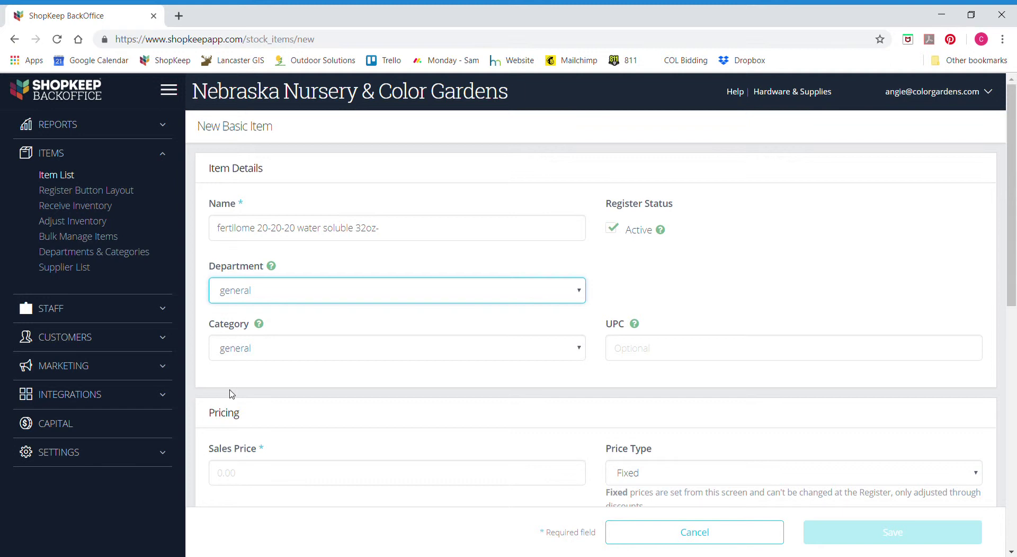
Assign the new item to the Fert/Chemi department and the Lawn category
click(296, 367)
mouse_move(271, 271)
click(306, 351)
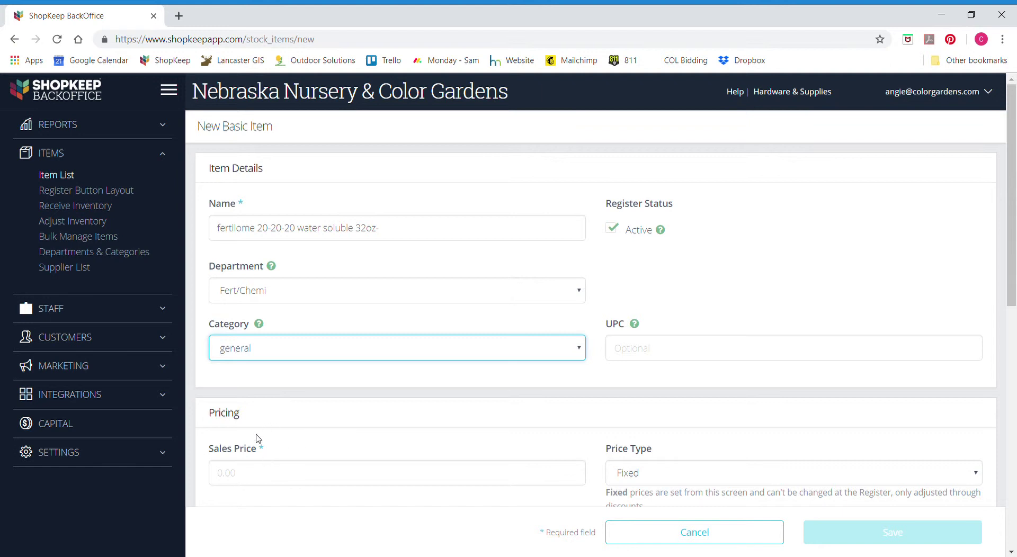
key(l)
Set the new item's sales price to 9.99
scroll(622, 374, down, 3)
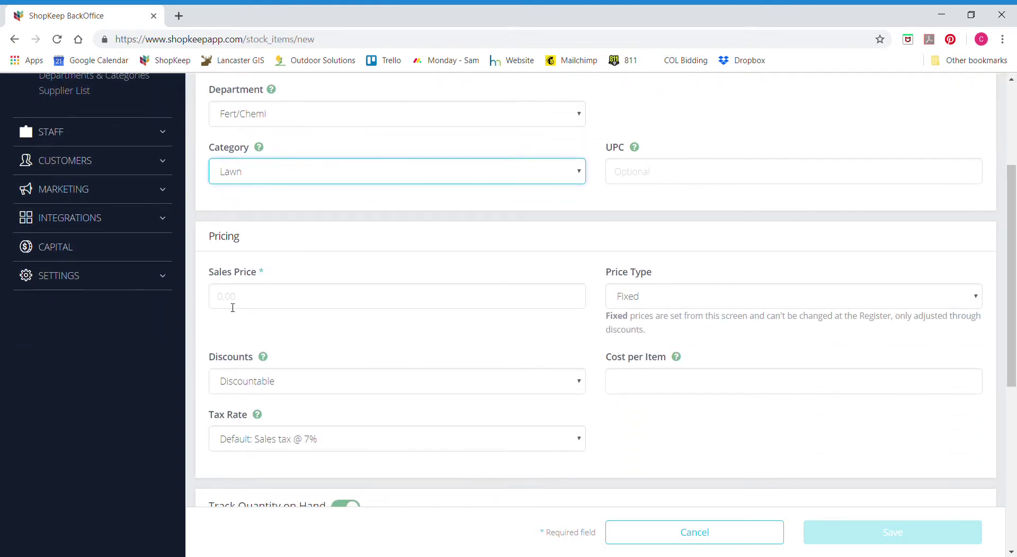
click(237, 301)
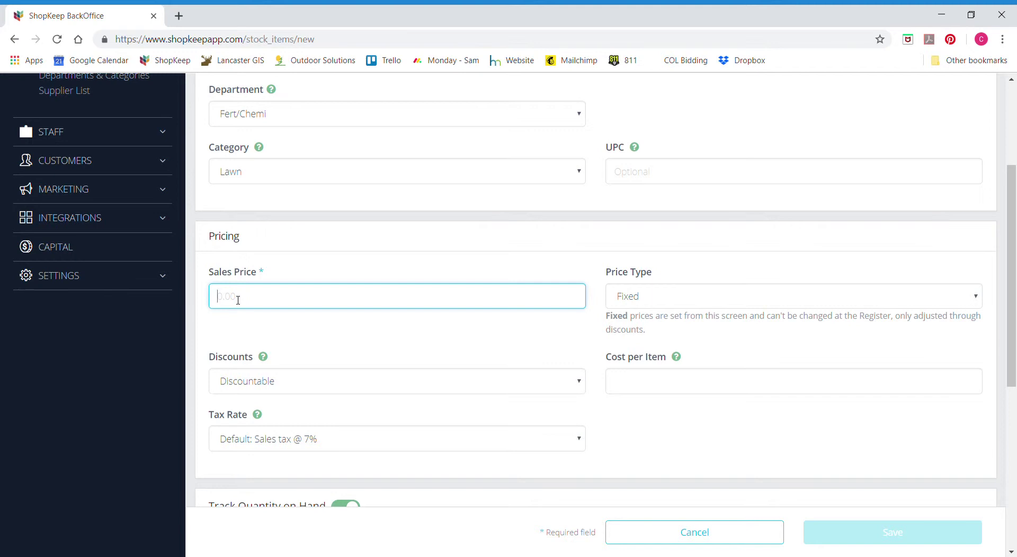
text(9.99)
click(348, 348)
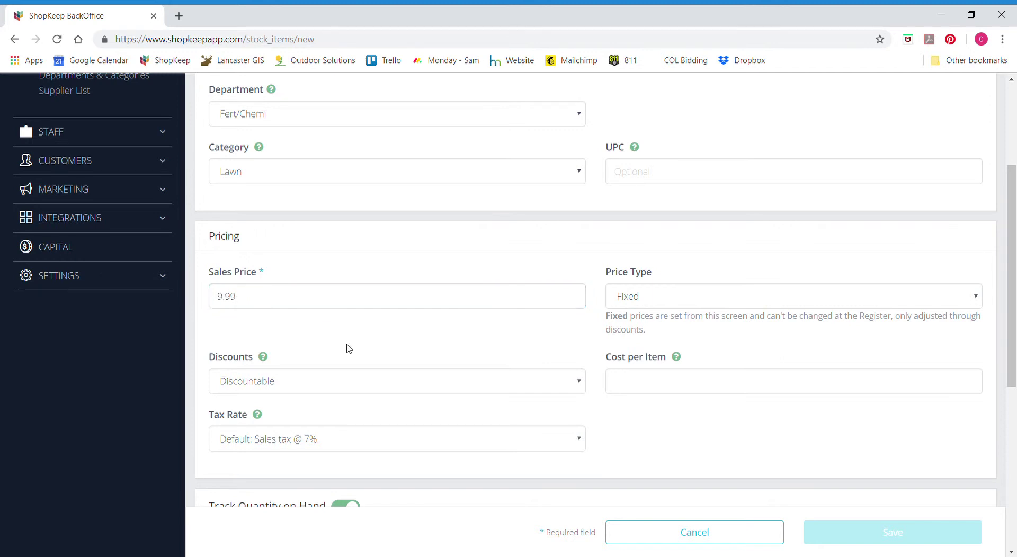
Switch the price type to Unit Price (lb, oz, etc.) and set the price to 1.49 per sf
click(633, 302)
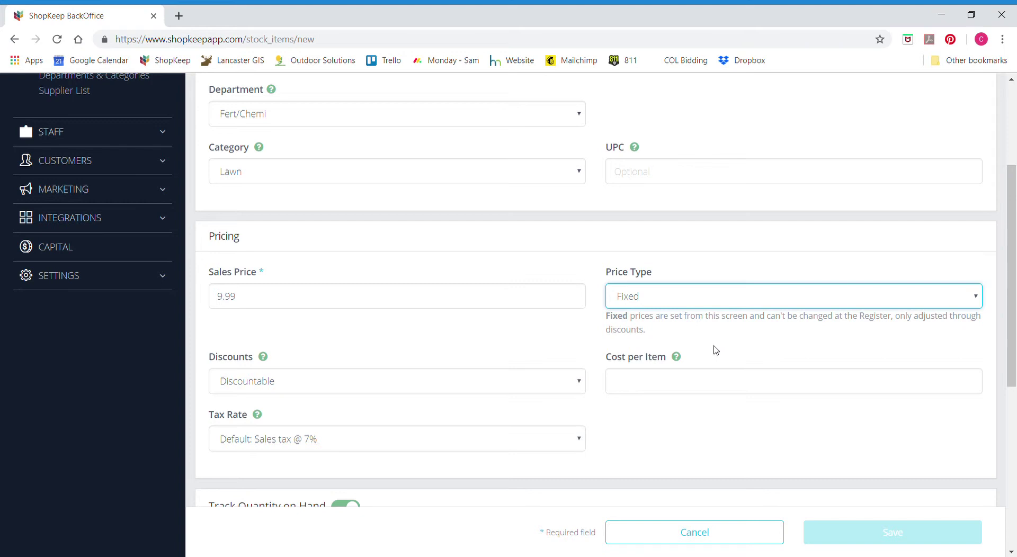
key(Down)
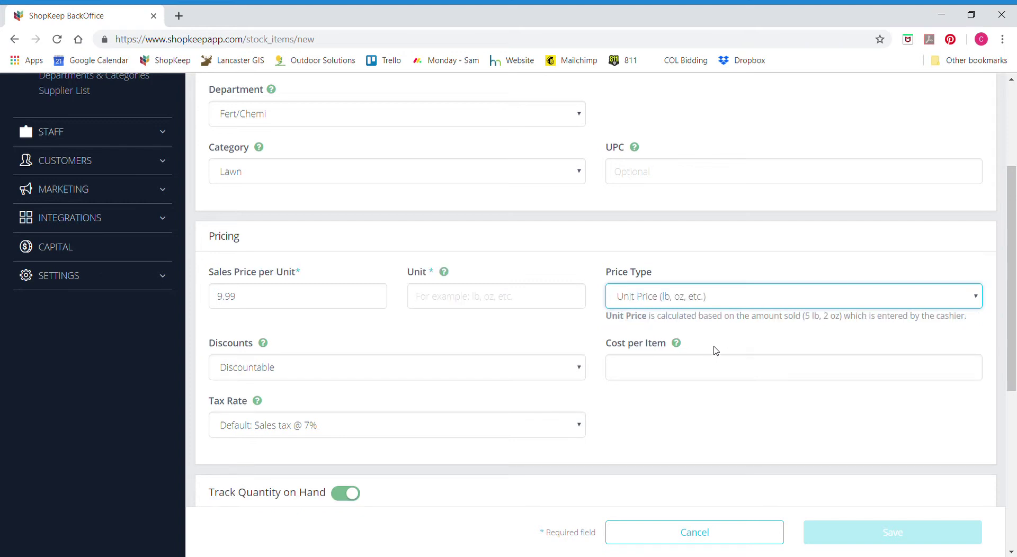
click(358, 300)
key(BackSpace)
key(BackSpace)
key(BackSpace)
key(BackSpace)
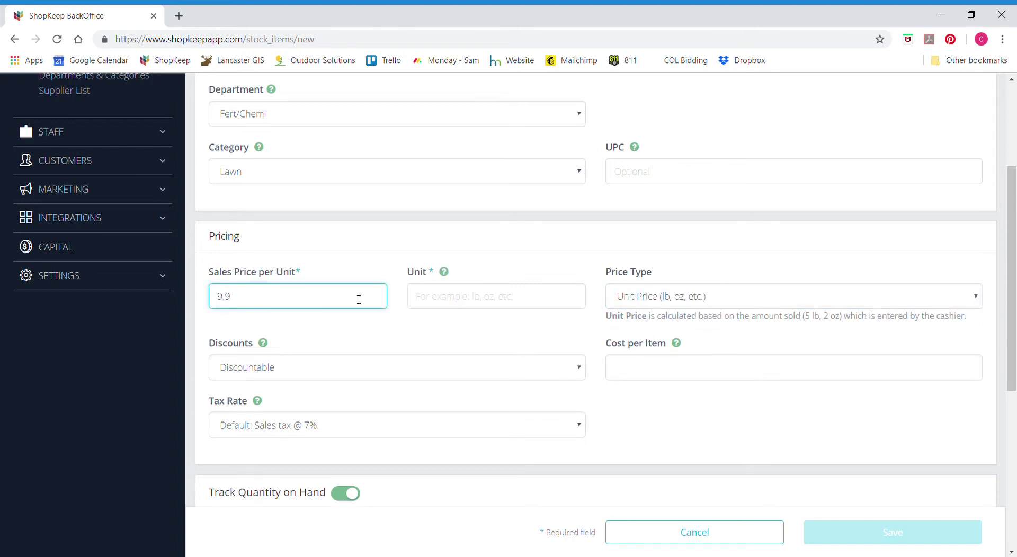
text(1.49)
click(492, 308)
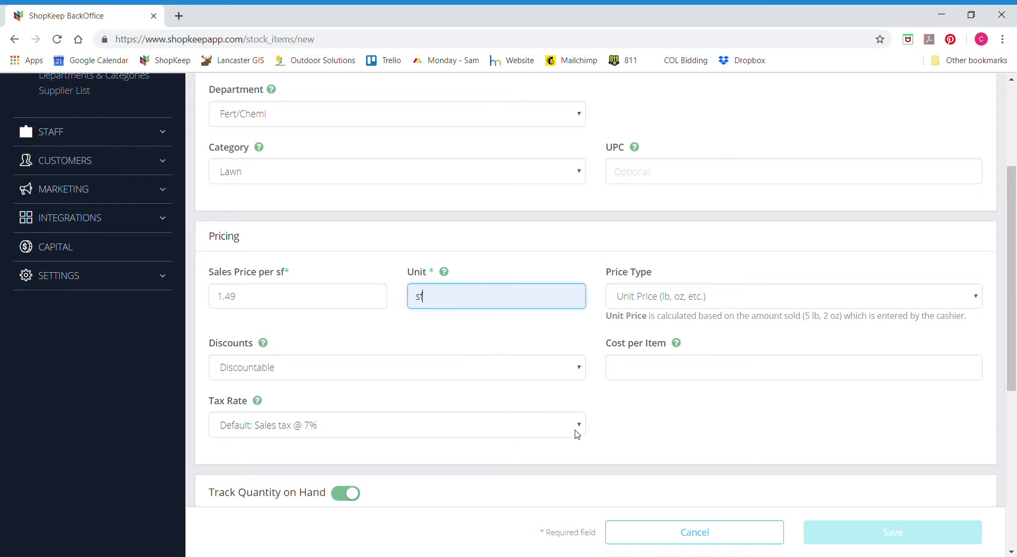
Change the price type back to Fixed and restore the sales price to 9.99
click(631, 364)
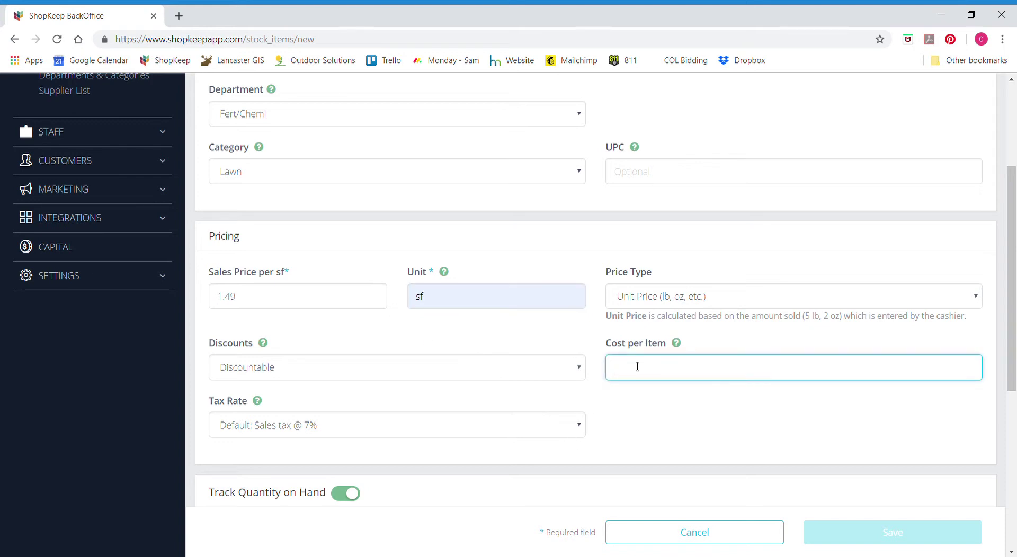
click(630, 301)
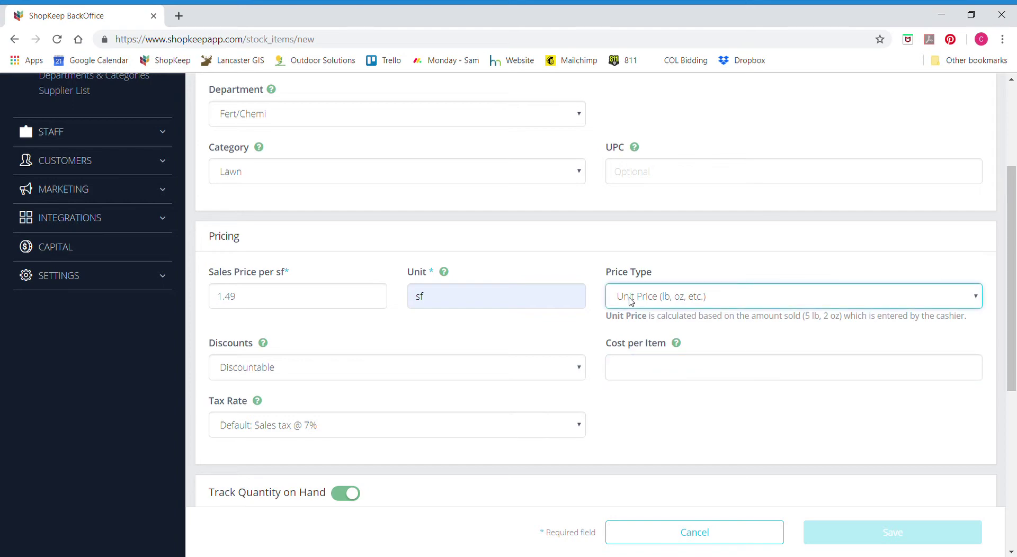
click(669, 325)
scroll(363, 327, up, 3)
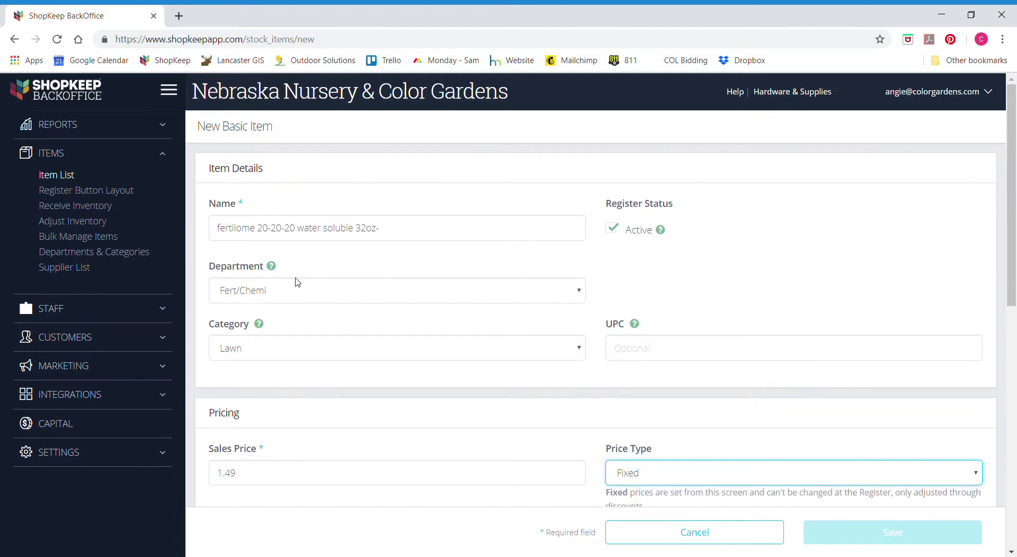
scroll(397, 290, down, 5)
key(shift+Tab)
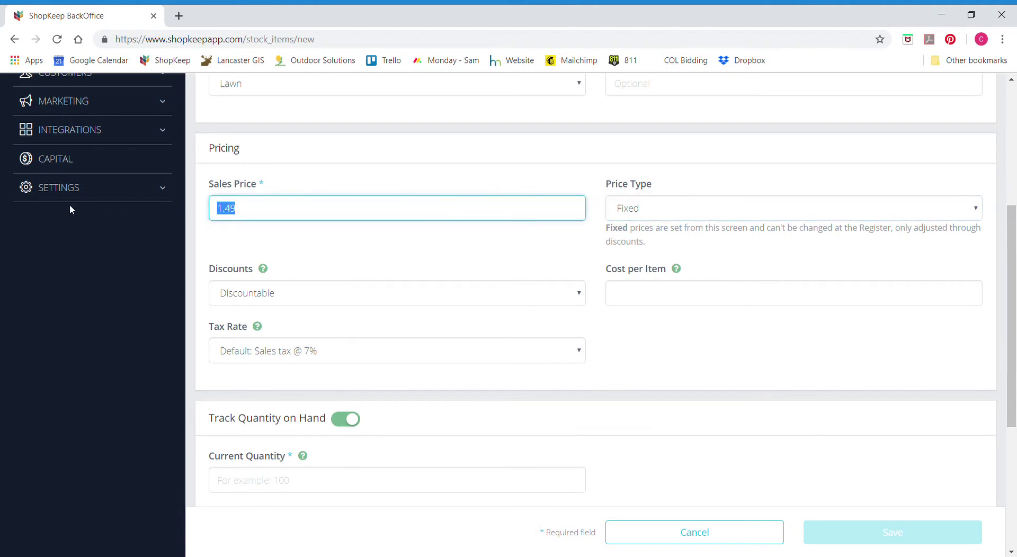
text(9.99)
click(274, 239)
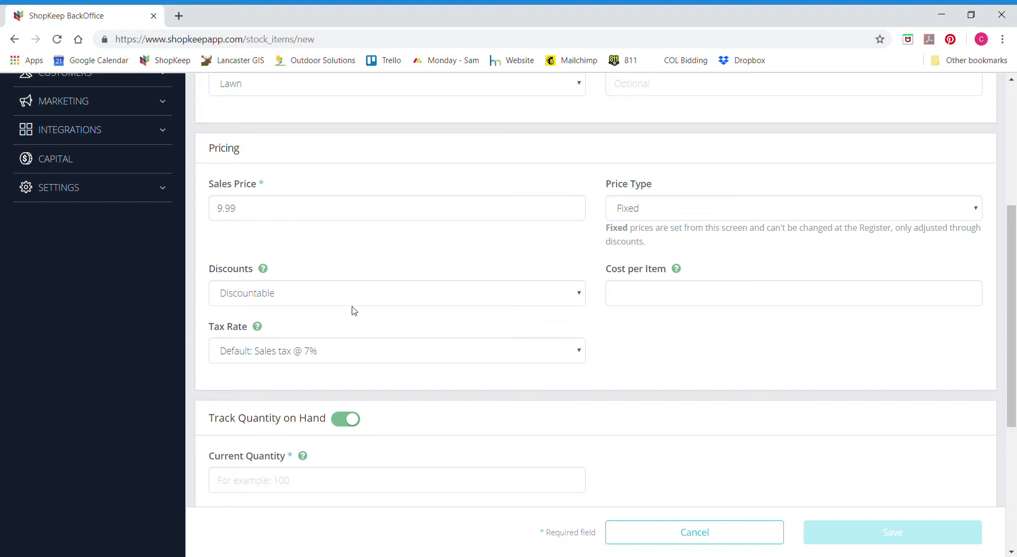
Enter 4.59 as the cost per item
click(637, 303)
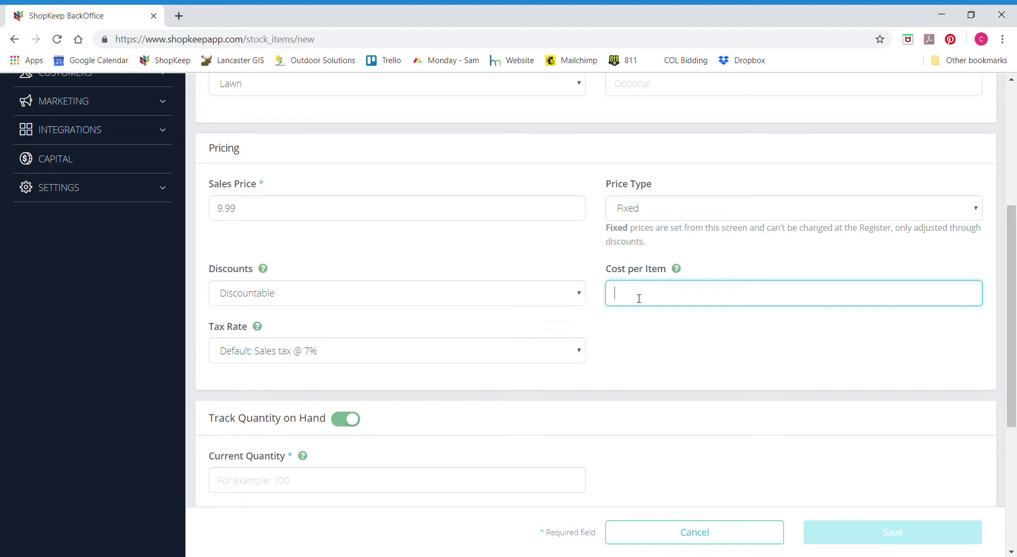
text(4.59)
click(671, 338)
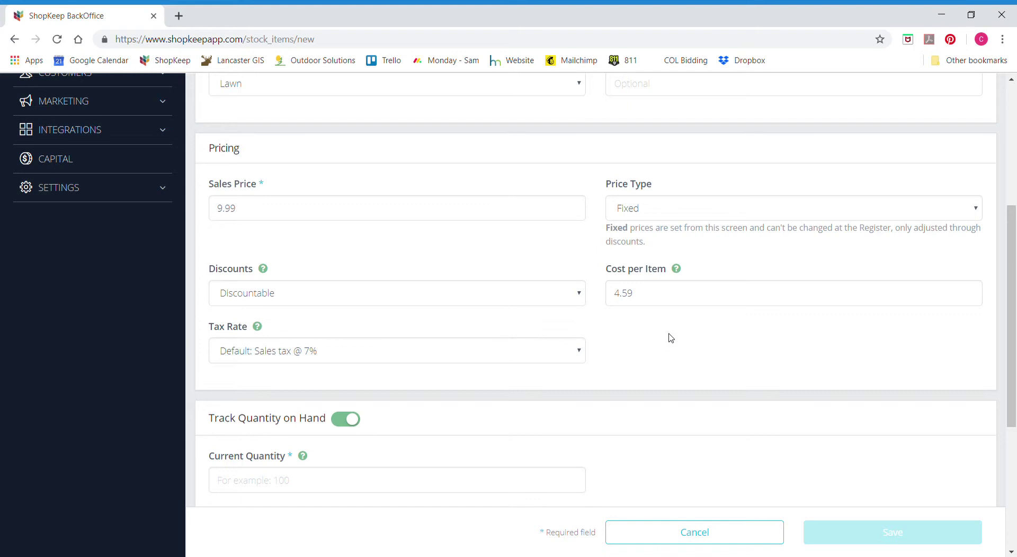
Set the item's current quantity on hand to 6 and review the remaining supplier and liability tender options
scroll(670, 337, down, 3)
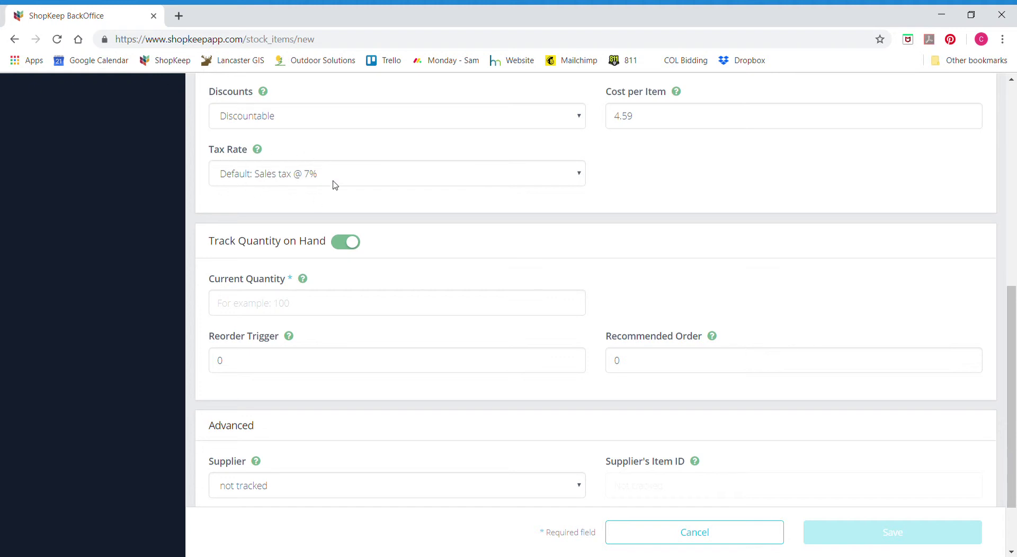
click(357, 302)
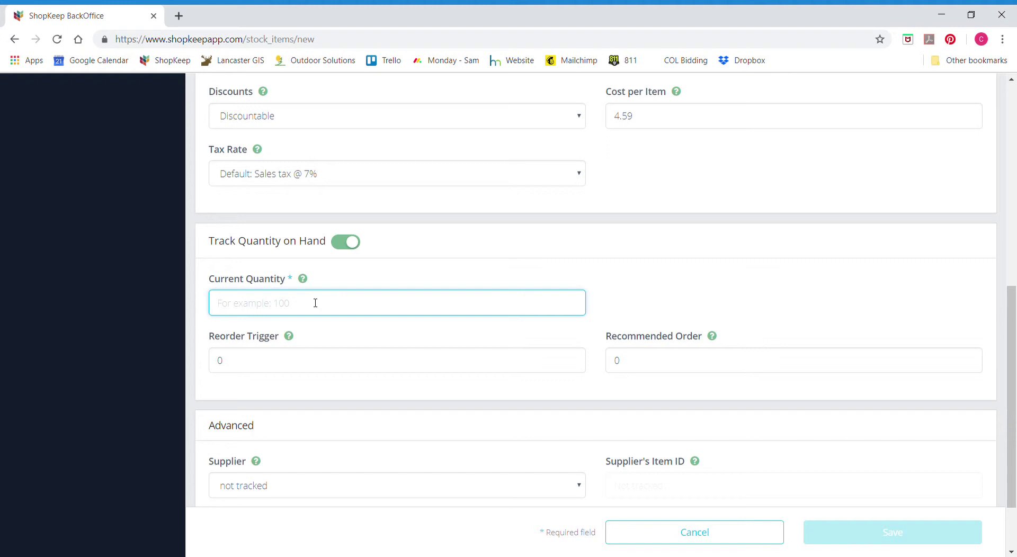
text(6)
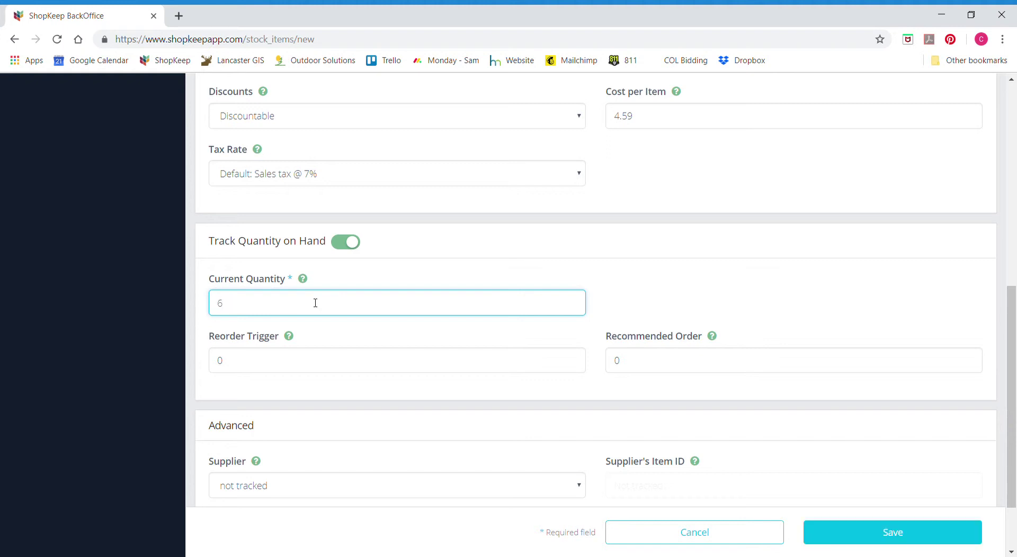
click(436, 282)
scroll(438, 292, down, 2)
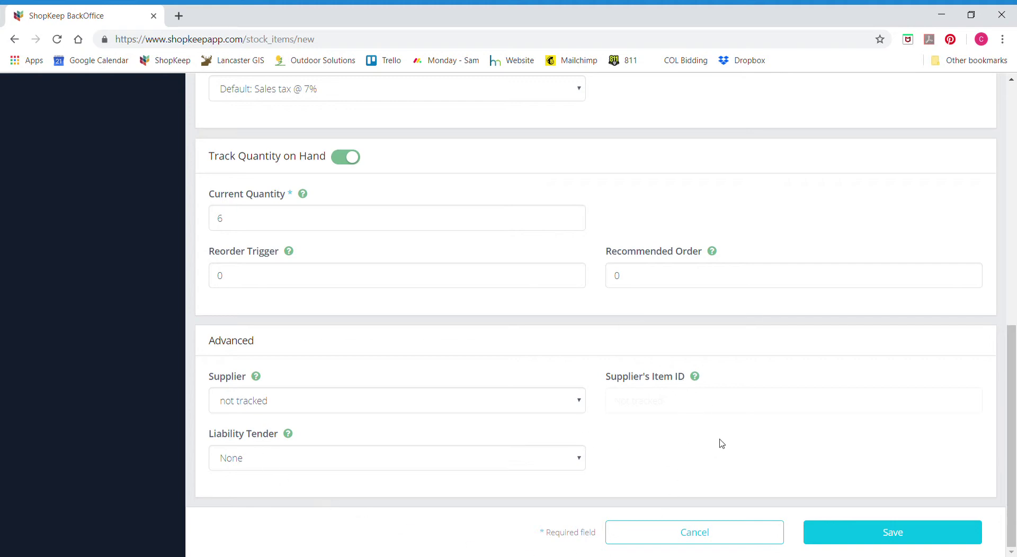
Check the new fertilome item's details, pricing and quantity entries, and save it to the inventory
scroll(683, 430, up, 10)
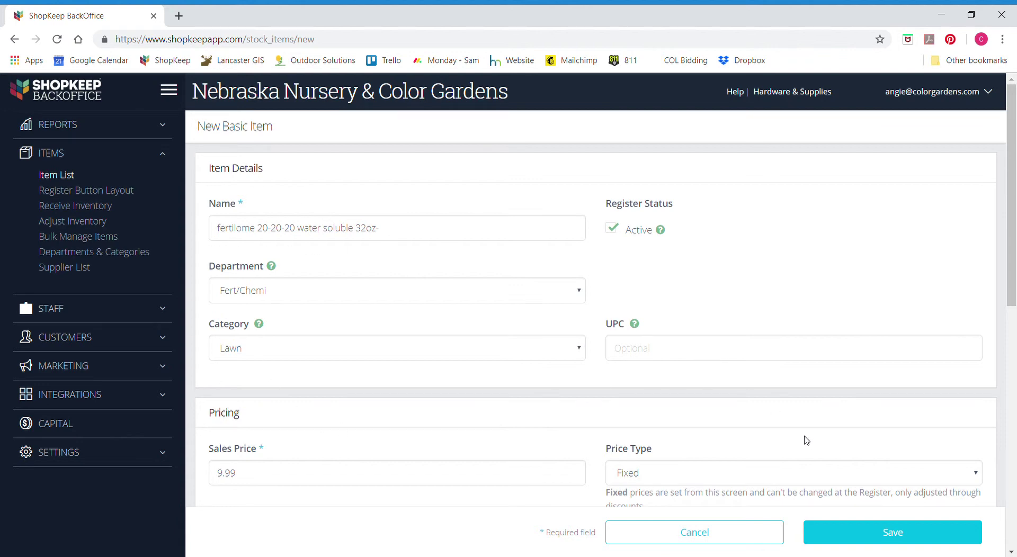
scroll(676, 357, down, 5)
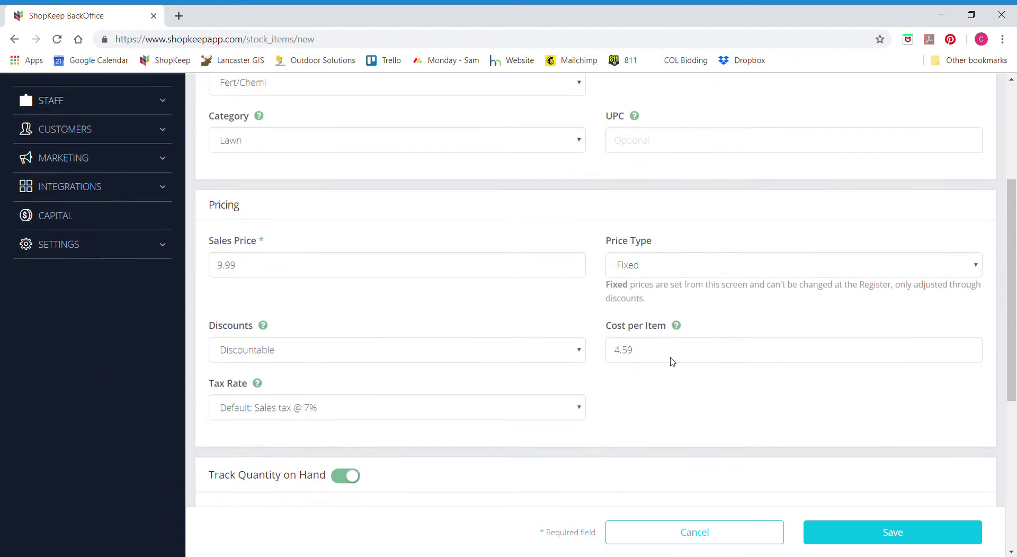
scroll(672, 362, down, 3)
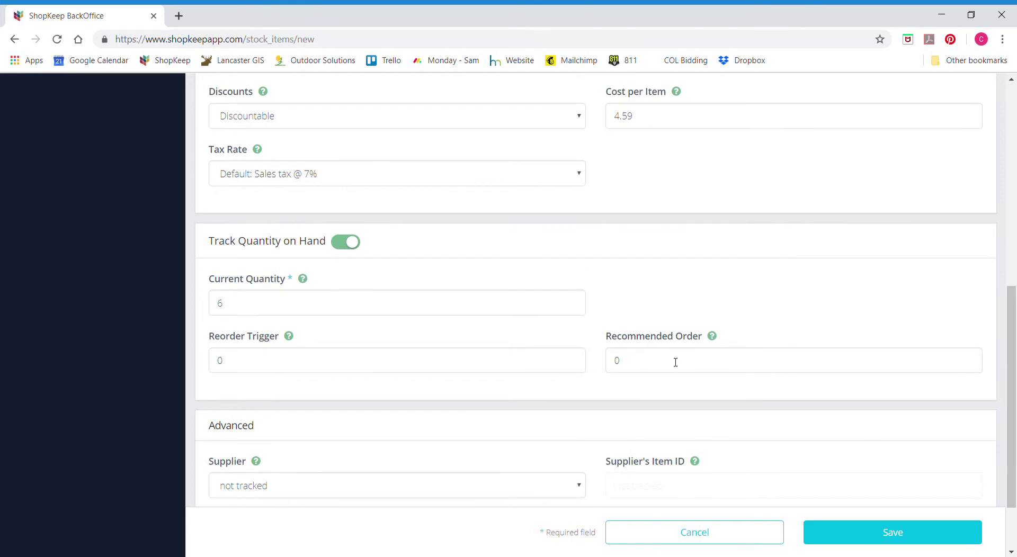
click(903, 535)
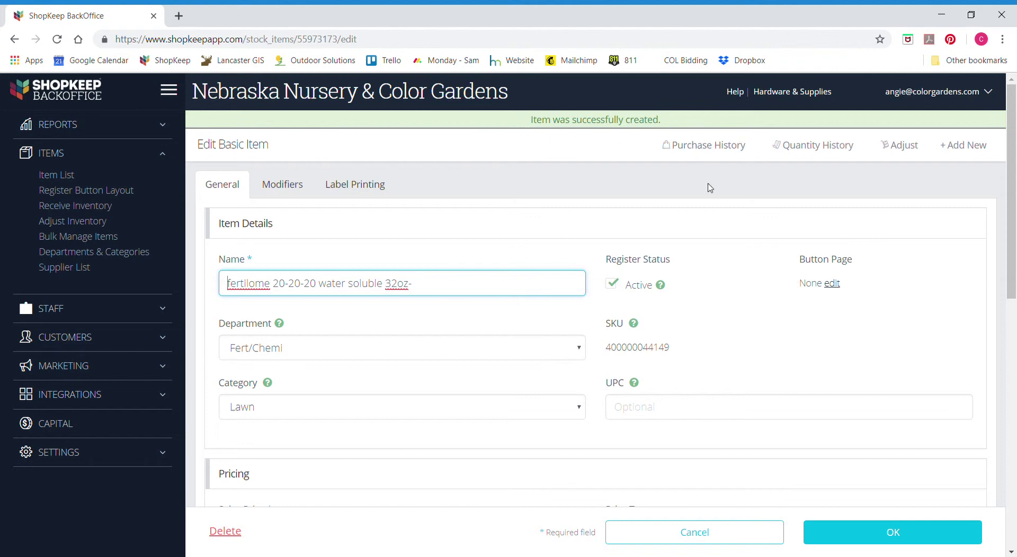
Review the saved fertilome item's general settings and confirm them without changes
scroll(712, 341, down, 2)
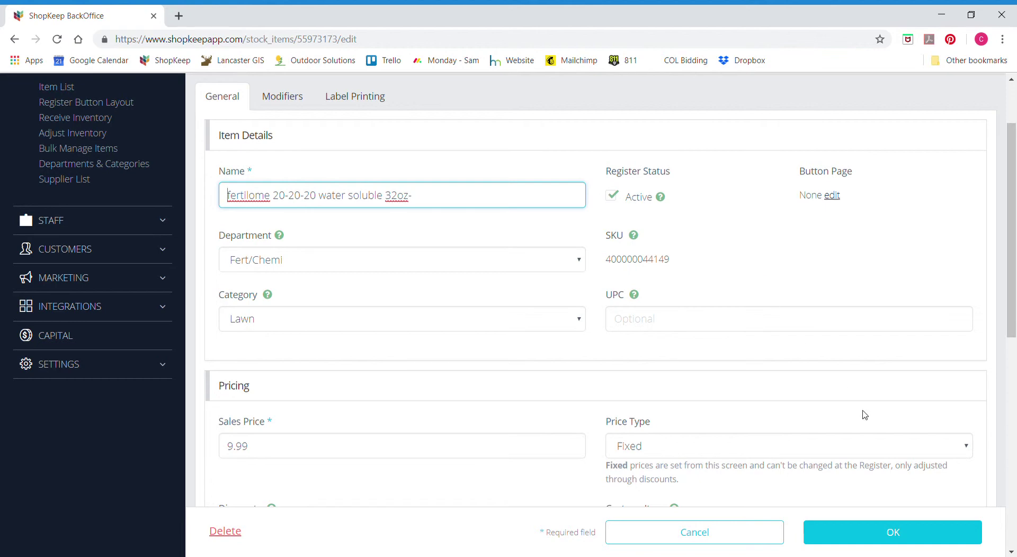
scroll(865, 414, down, 3)
click(898, 532)
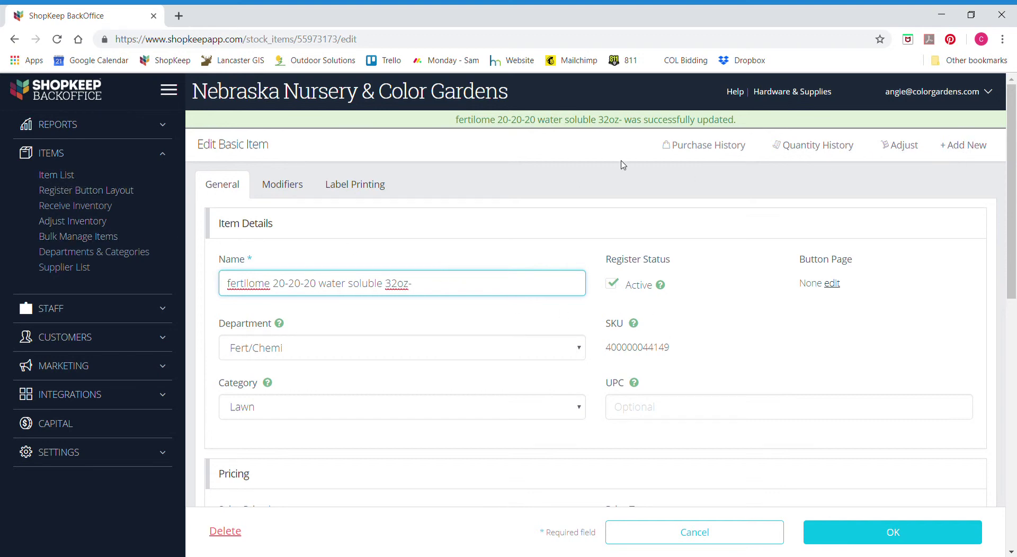
Open the item list and search it for "straw"
click(70, 179)
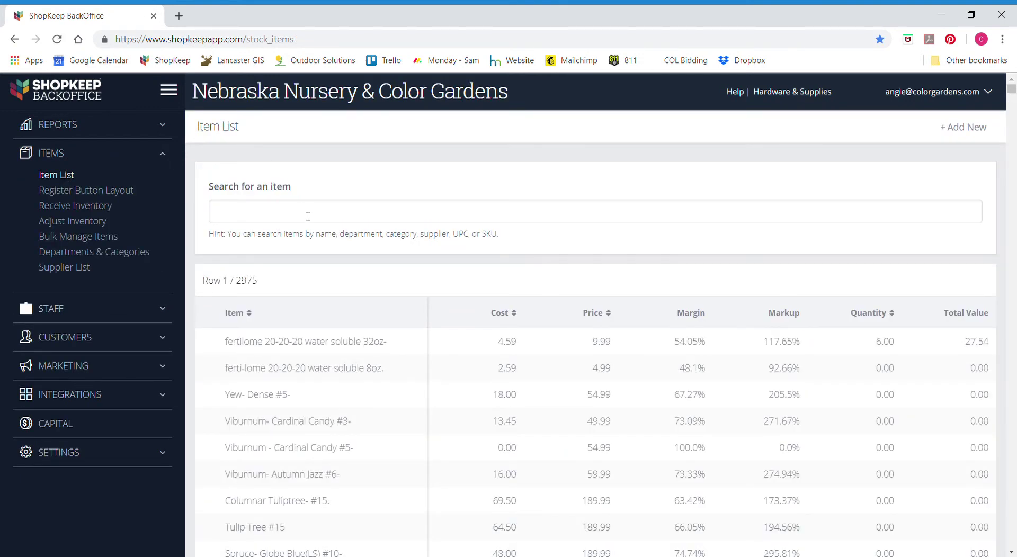
click(309, 212)
text(straw)
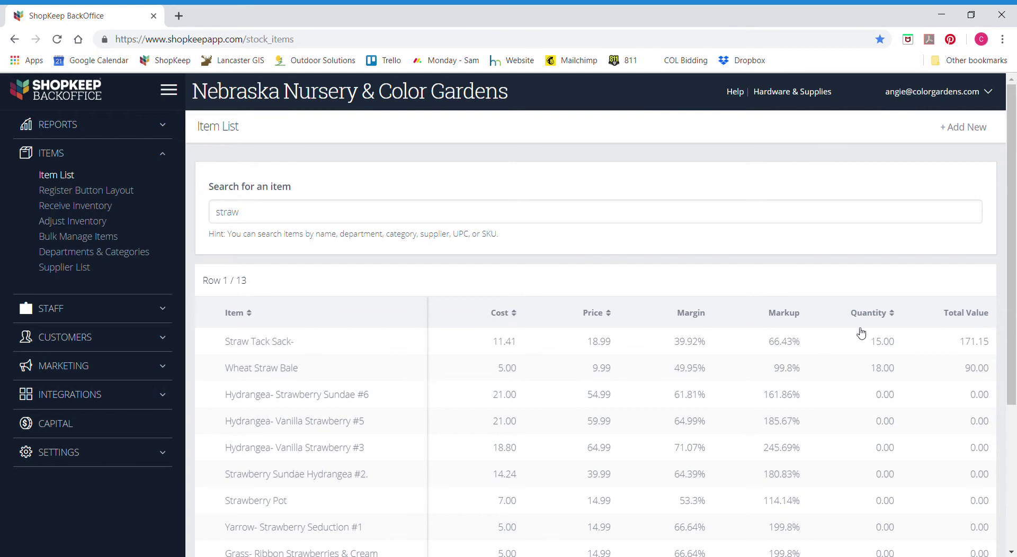
Replace the item search with "fertilom", and clear the search to list all items again
triple_click(263, 213)
key(BackSpace)
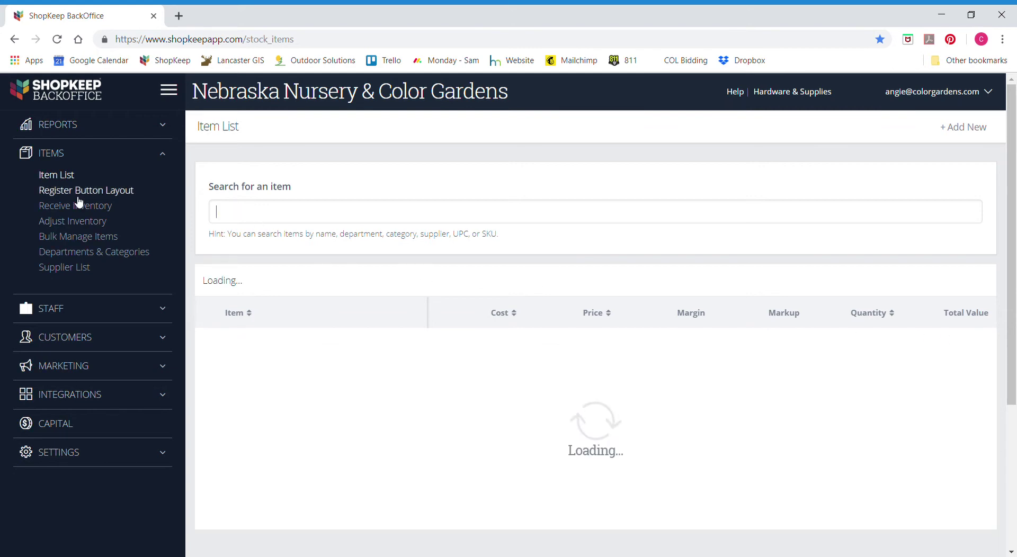
text(fertilom)
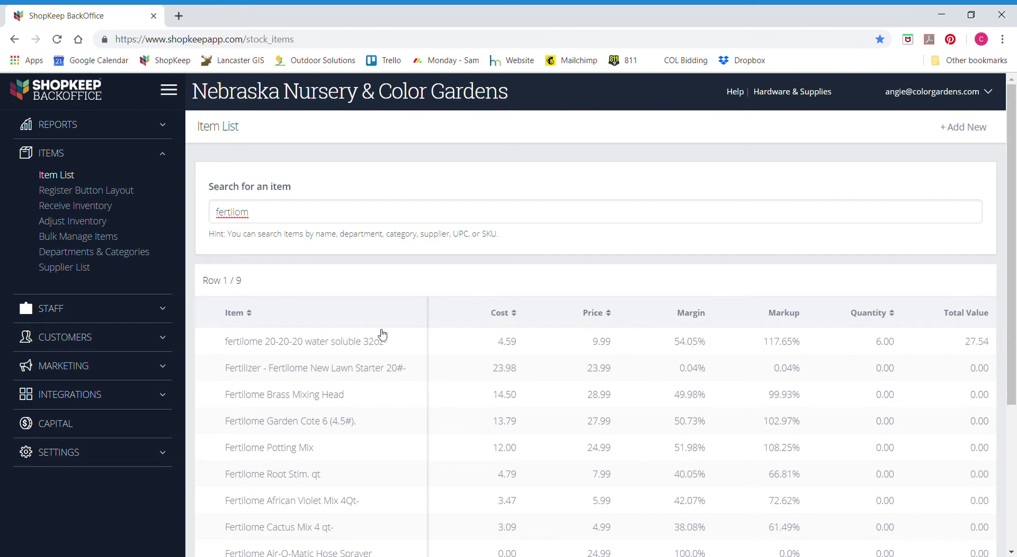
double_click(279, 220)
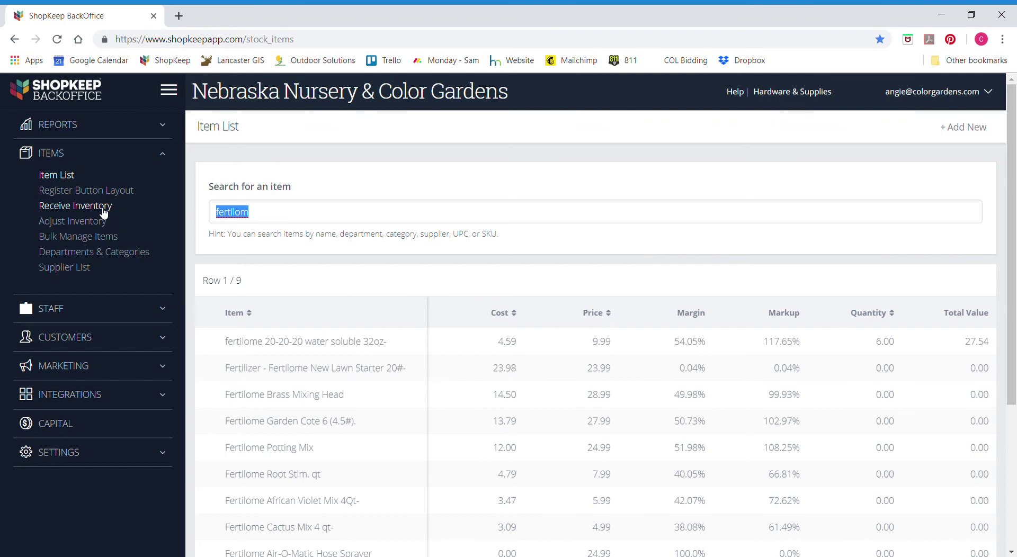
key(BackSpace)
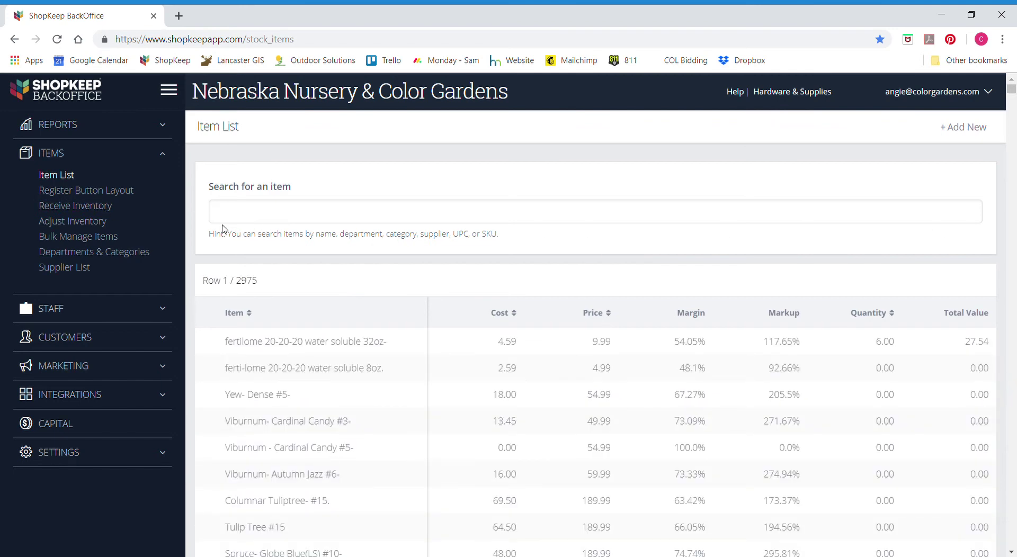
Open the item fertilome 20-20-20 water soluble 32oz- from the item list and permanently delete it
click(414, 354)
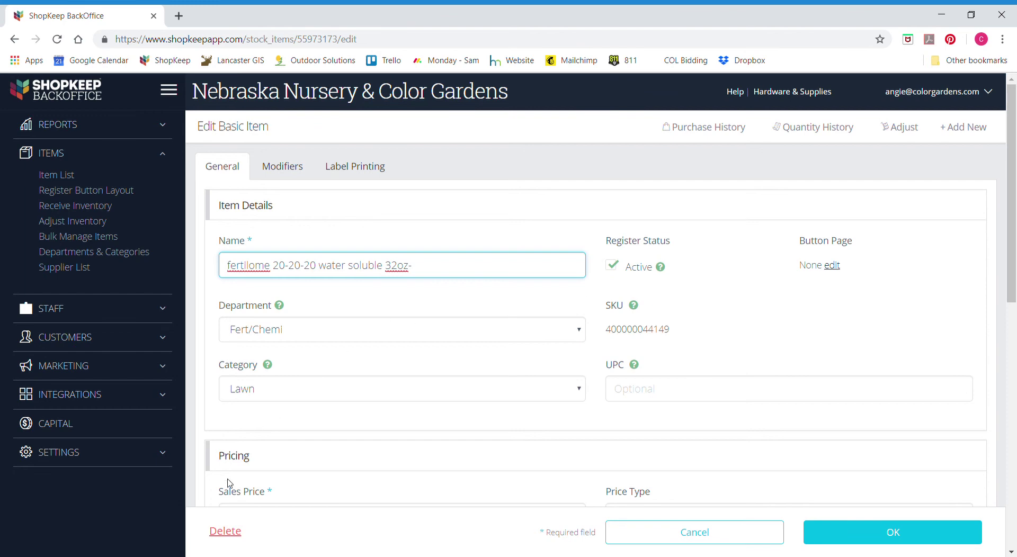
click(232, 539)
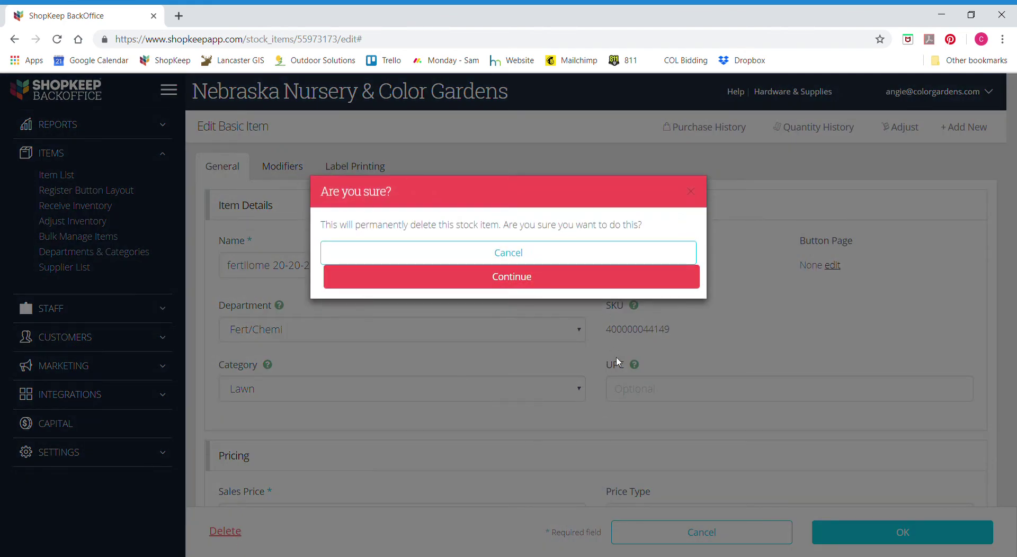
click(488, 278)
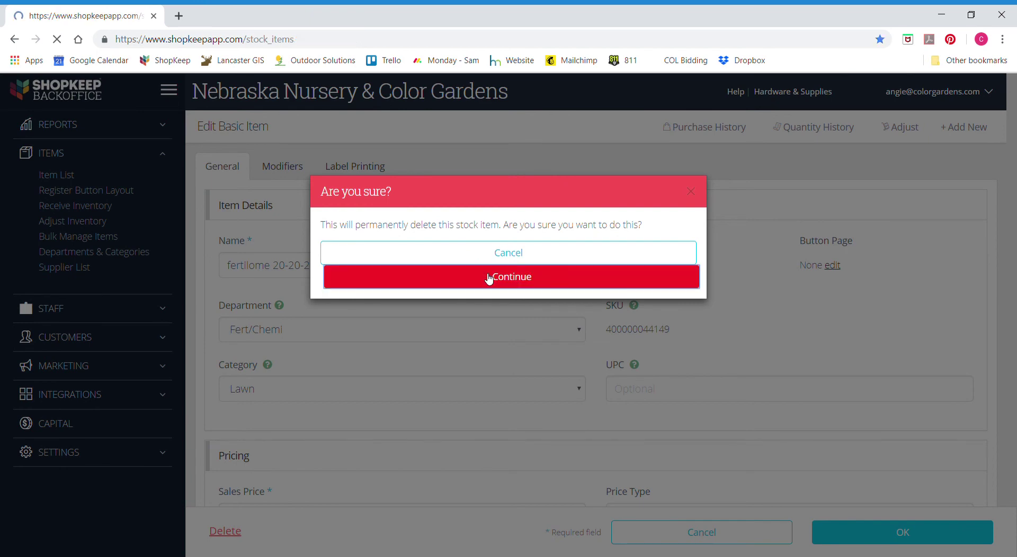